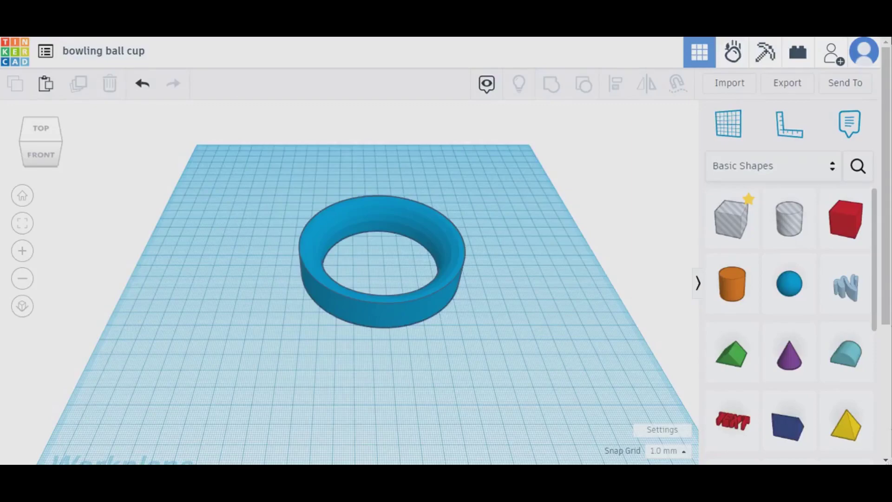
Export the whole bowling ball cup design as an STL file and open the download in Cura
right_click_drag(455, 279, 477, 301)
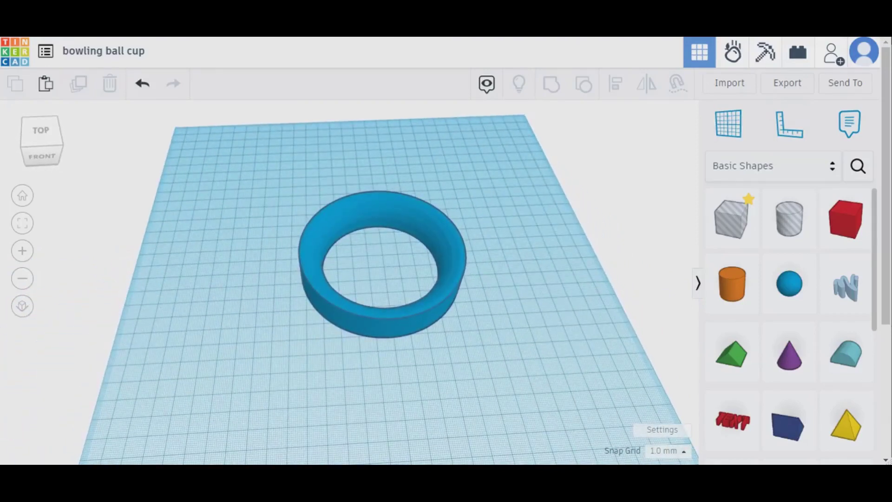
left_click(23, 306)
right_click_drag(223, 293, 234, 253)
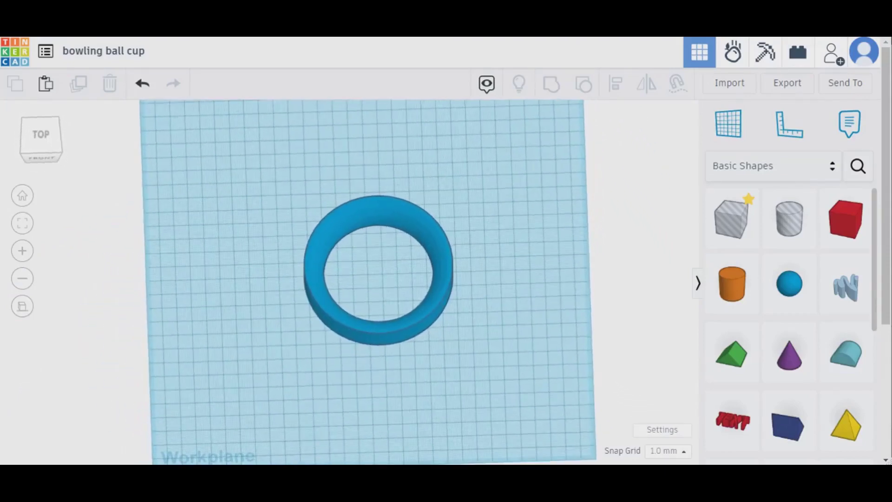
left_click(22, 307)
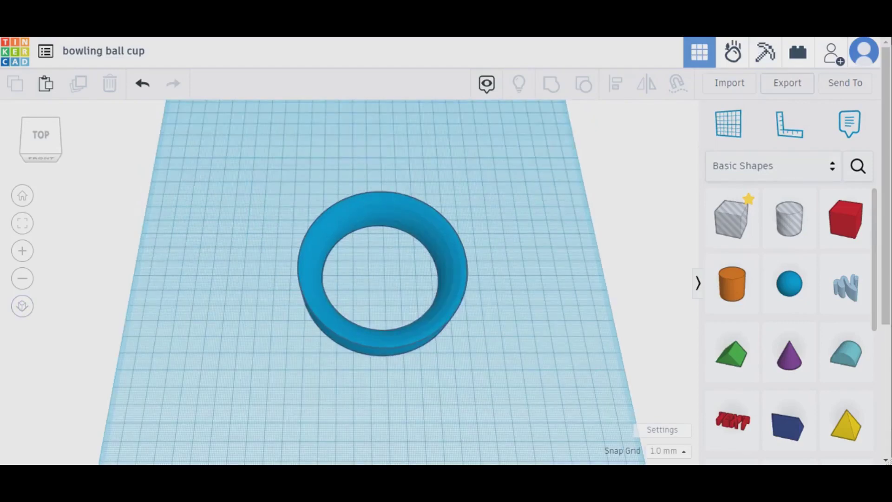
left_click(787, 83)
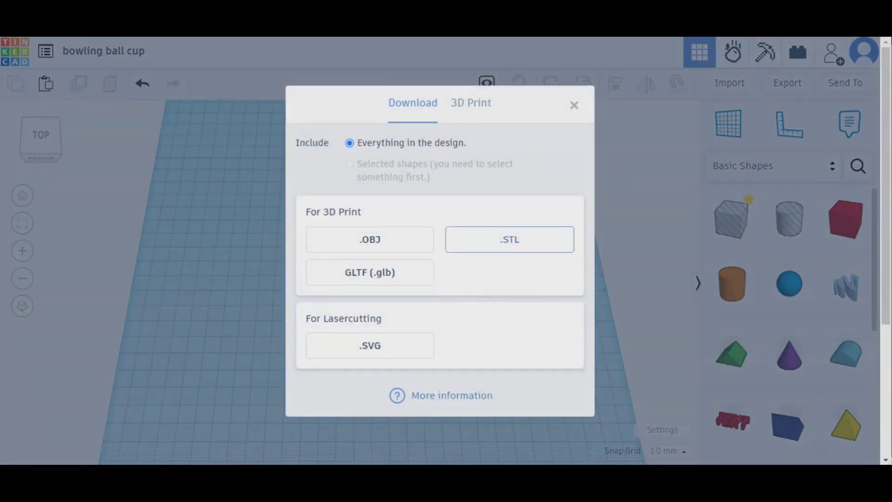
left_click(510, 240)
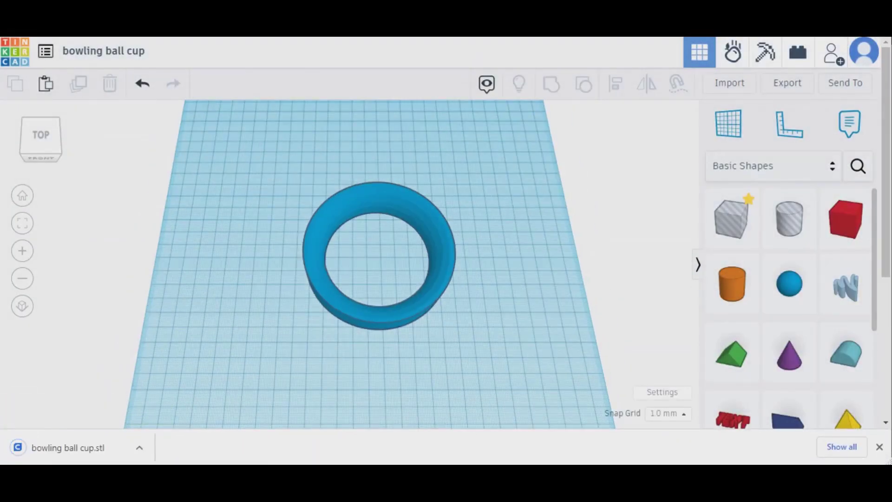
left_click(68, 448)
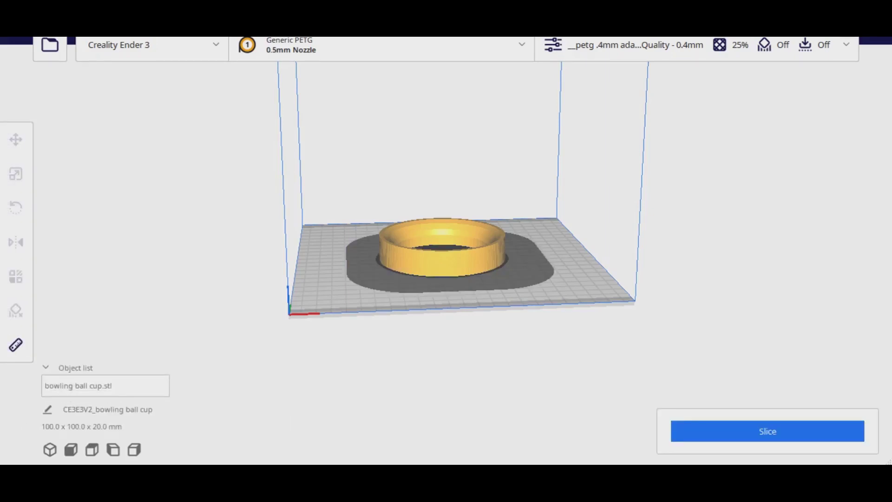
Slice the plain ring with the current PETG profile and show its layer preview
right_click_drag(447, 232, 455, 301)
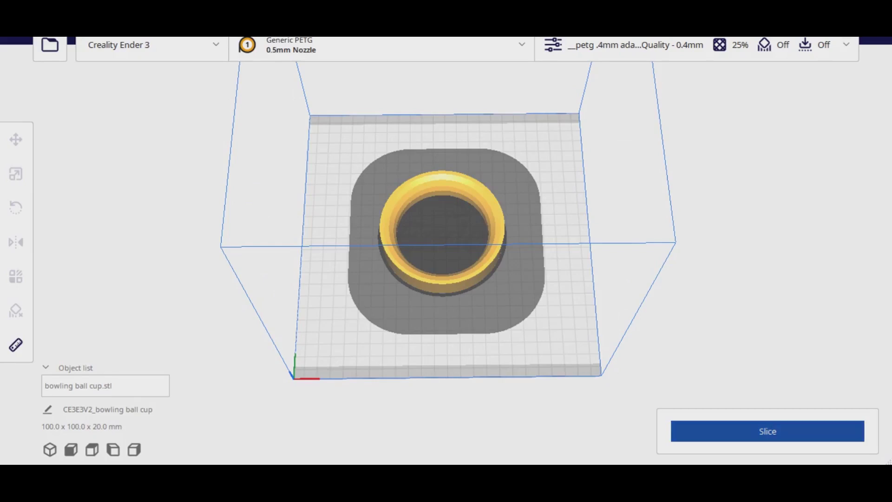
left_click(767, 431)
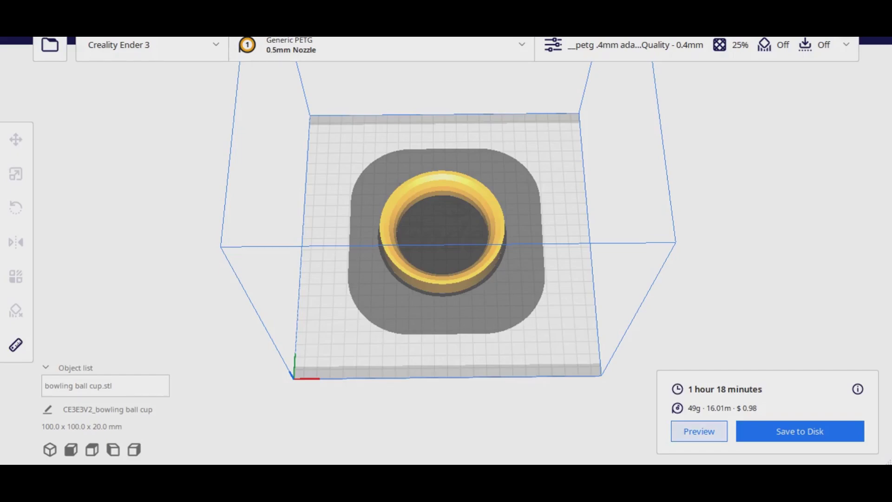
left_click(699, 431)
scroll(441, 238, "up", 10)
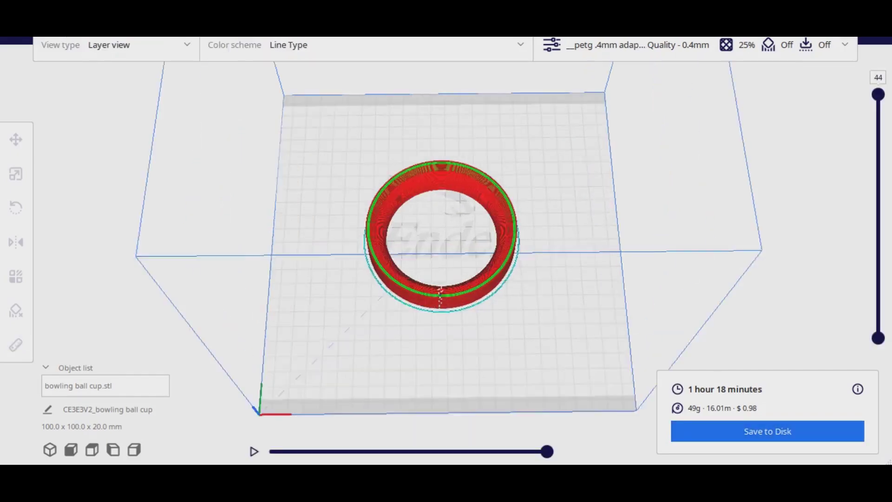
Examine where the layer seam runs on the inner wall, outer wall and underside of the sliced ring
right_click_drag(442, 238, 874, 216)
scroll(446, 251, "up", 4)
scroll(446, 251, "up", 5)
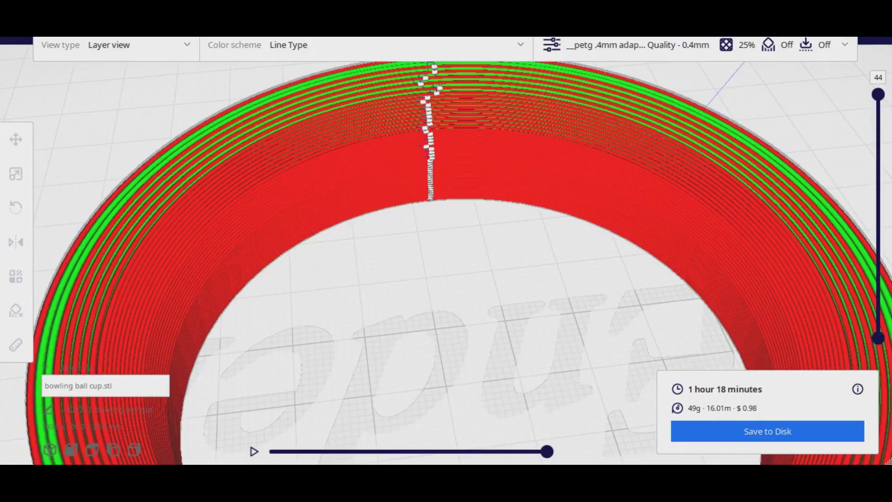
right_click_drag(446, 251, 825, 178)
scroll(446, 251, "down", 6)
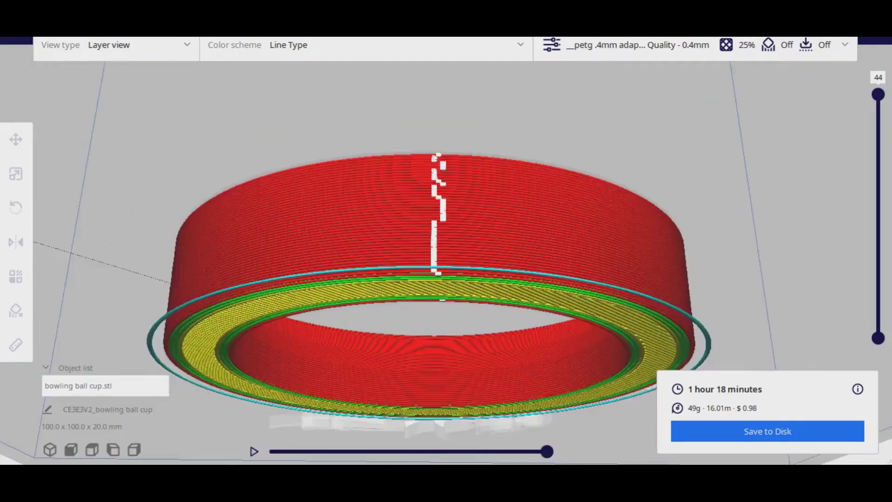
right_click_drag(446, 251, 446, 367)
scroll(432, 241, "down", 8)
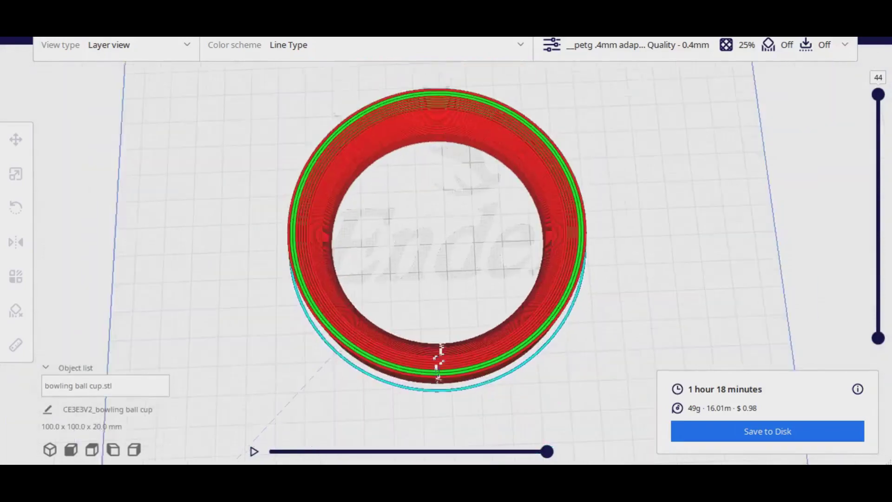
right_click_drag(446, 251, 441, 257)
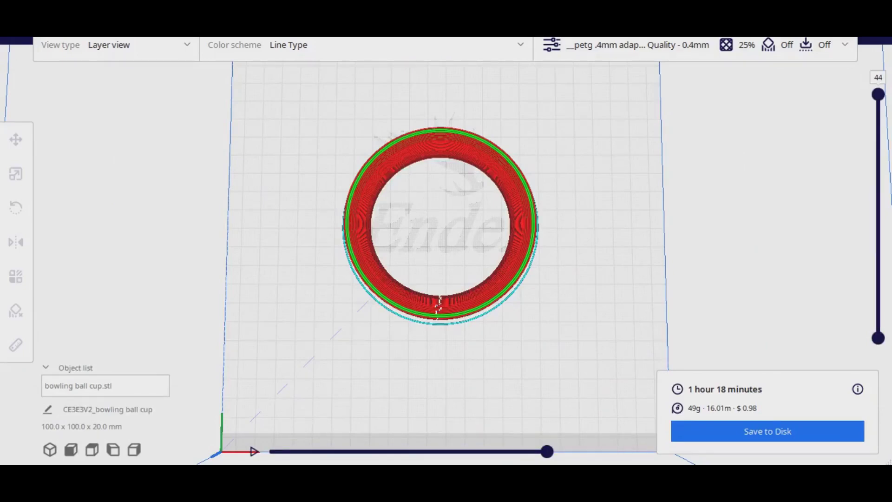
Step the layer preview down to about layer 13 and back up to inspect the ring's walls and infill
left_click_drag(878, 94, 879, 215)
key("Down")
key("Down")
key("Down")
key("Down")
key("Down")
key("Down")
key("Down")
key("Down")
key("Down")
key("Down")
key("Down")
key("Down")
key("Down")
key("Down")
key("Down")
key("Down")
key("Down")
key("Down")
key("Down")
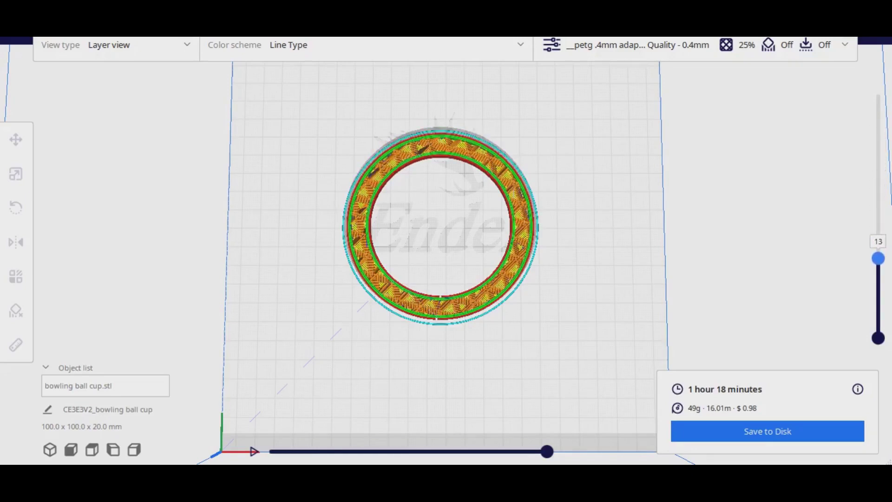
key("Up")
key("Up")
key("Up")
key("Up")
key("Up")
key("Up")
key("Up")
key("Up")
key("Up")
key("Up")
key("Up")
key("Up")
key("Up")
key("Up")
key("Up")
key("Up")
key("Up")
key("Up")
key("Up")
key("Up")
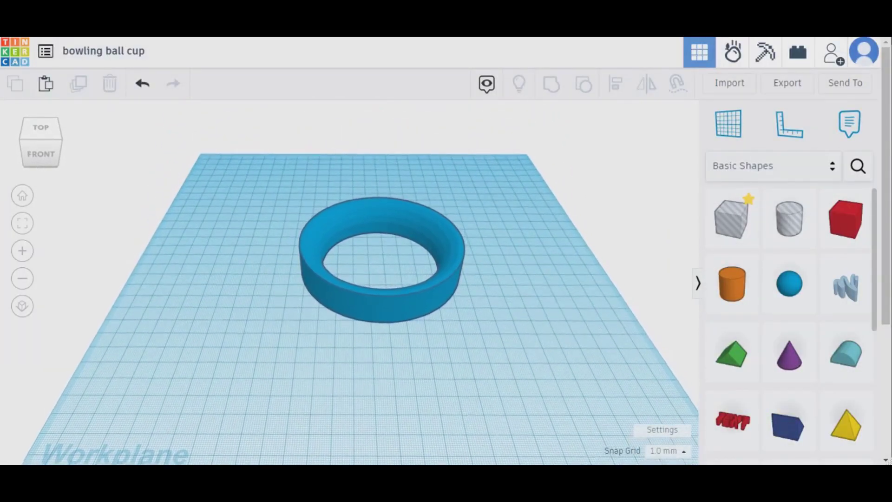
Switch back to Tinkercad and paste the copied thin box hole into the ring's front wall
left_click(383, 305)
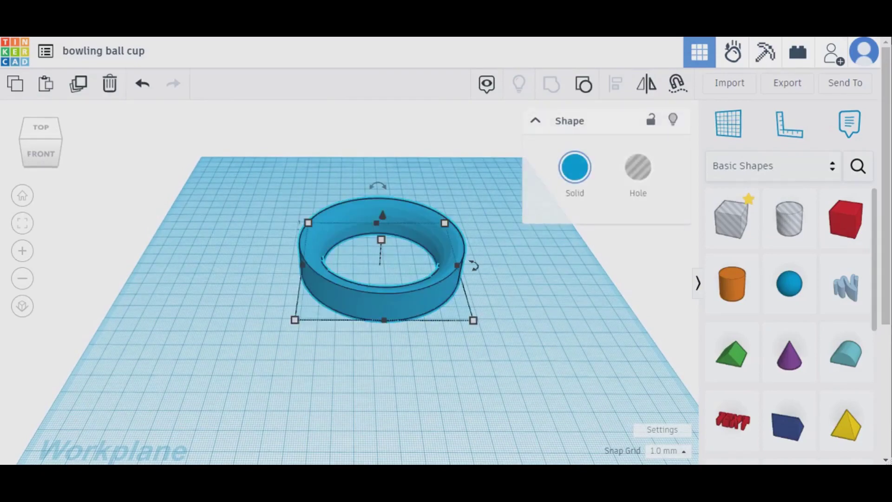
key("Escape")
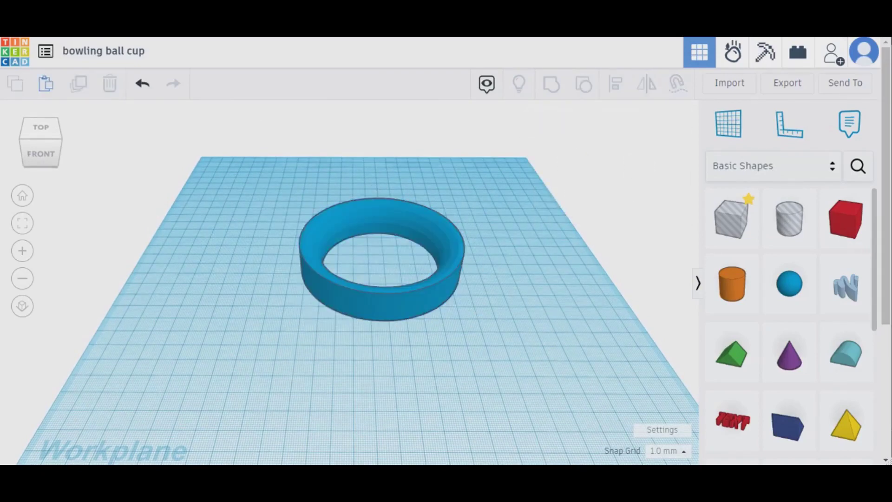
left_click(46, 84)
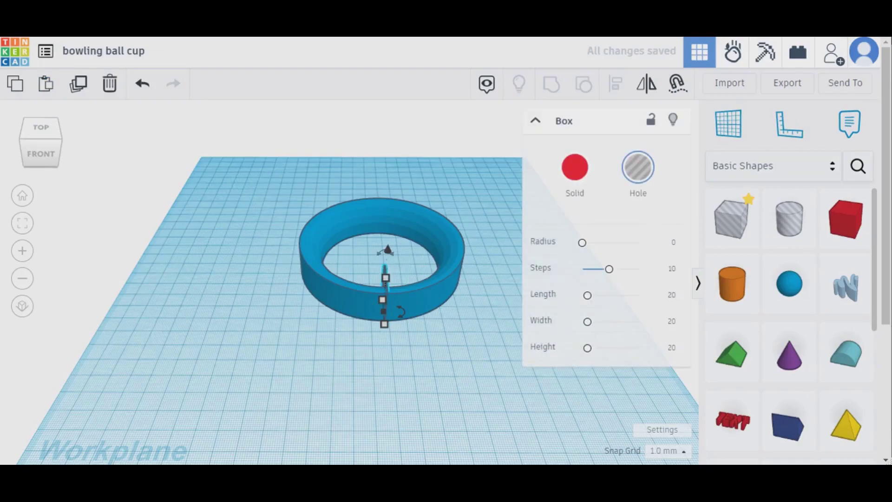
right_click_drag(395, 289, 290, 272)
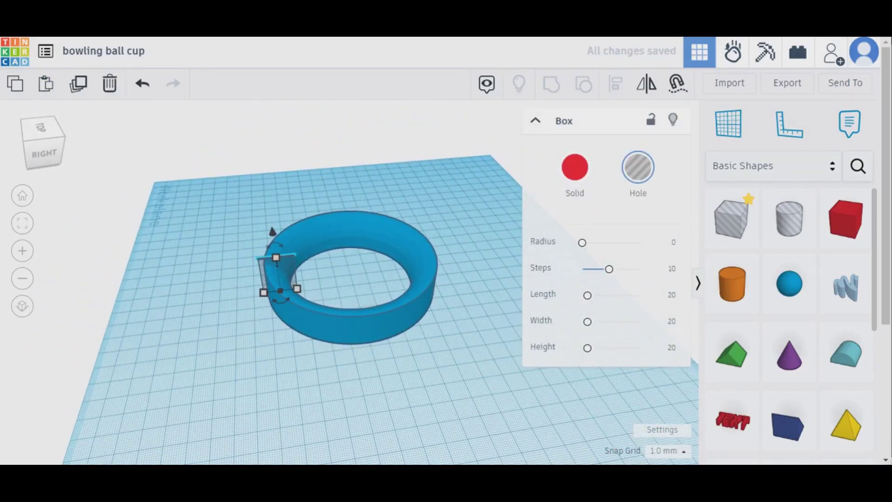
mouse_move(263, 292)
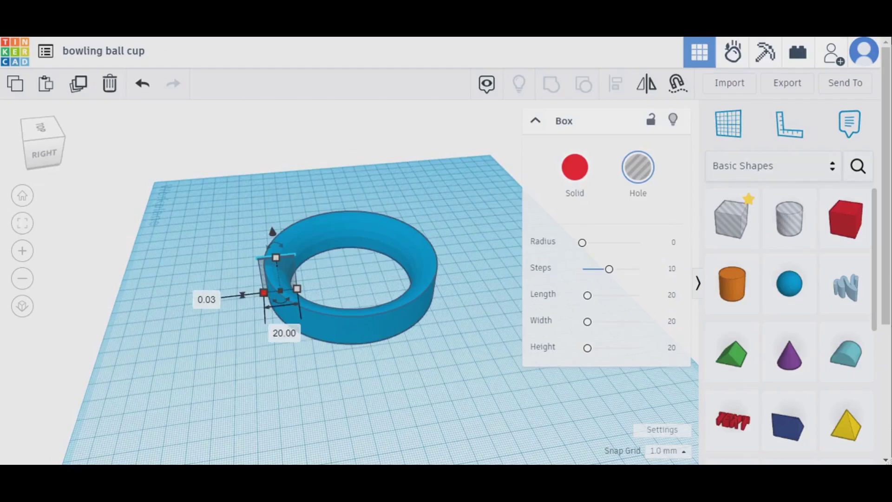
right_click_drag(264, 293, 368, 344)
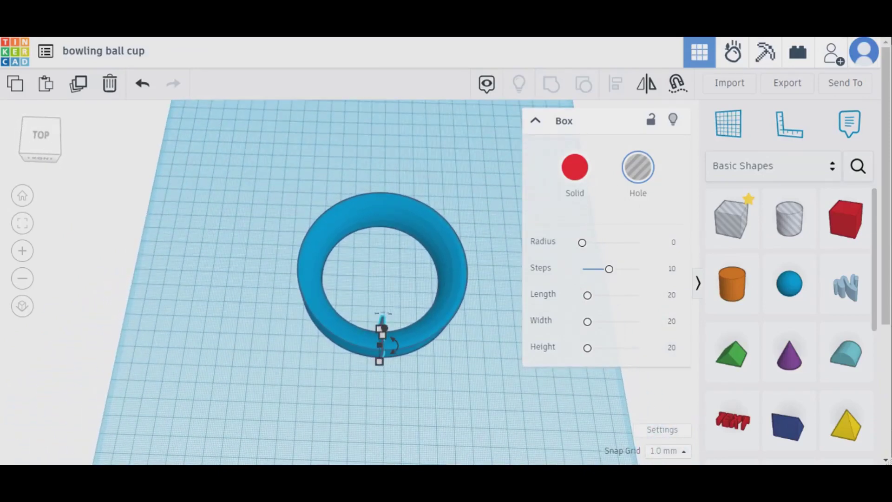
Centre the thin box hole and the ring on each other across the width, and group them to cut a slit
key("ctrl+a")
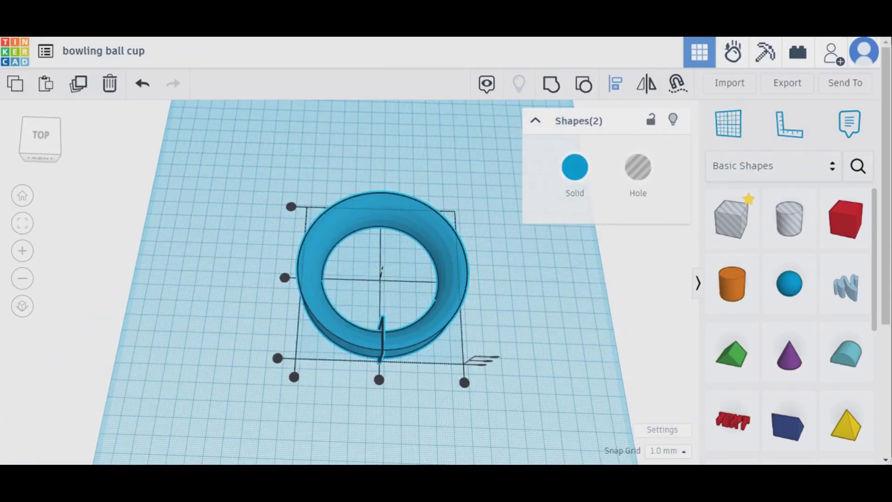
left_click(368, 344)
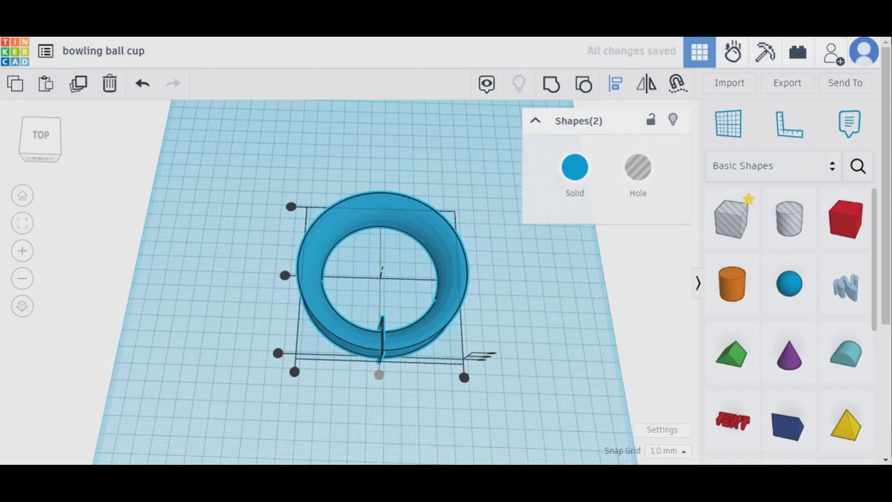
left_click(400, 399)
right_click_drag(399, 400, 356, 393)
left_click_drag(436, 376, 438, 378)
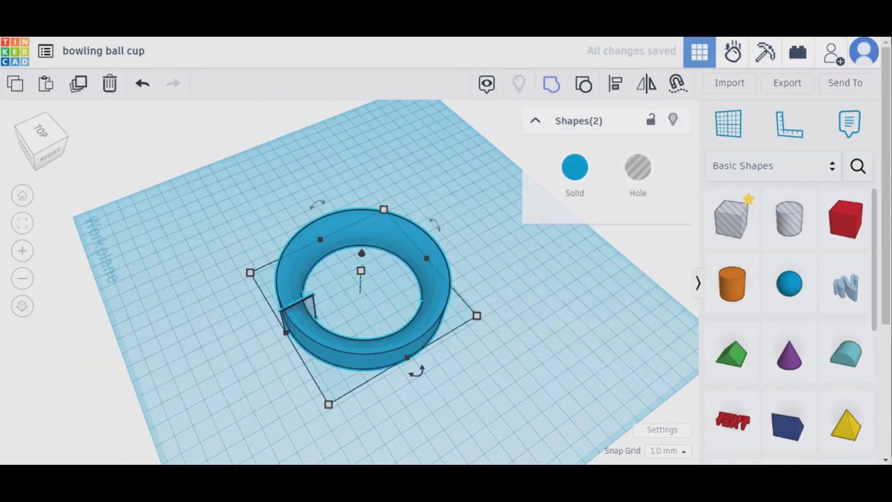
left_click(552, 84)
right_click_drag(483, 279, 527, 288)
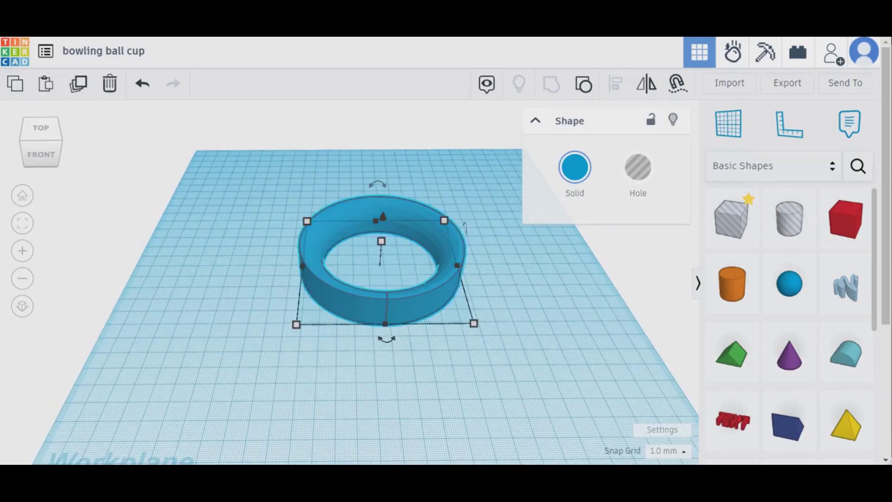
Export the slit ring as an STL file and open the new download in Cura
left_click(787, 83)
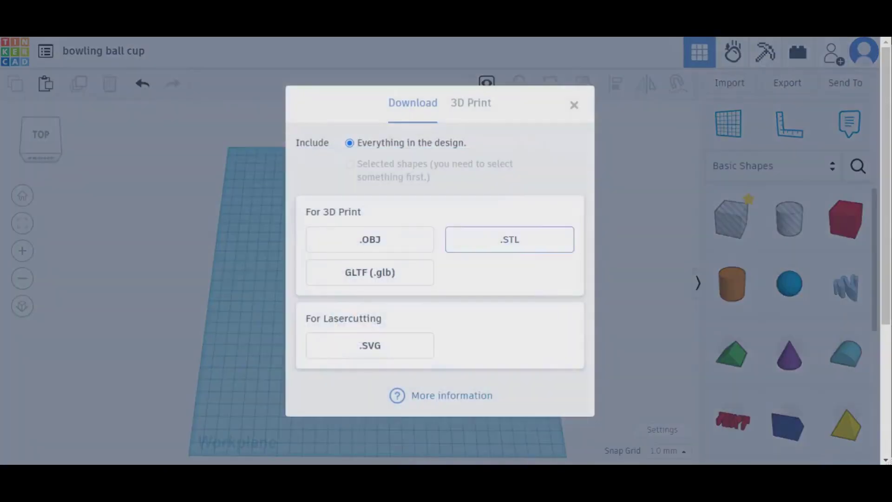
left_click(510, 240)
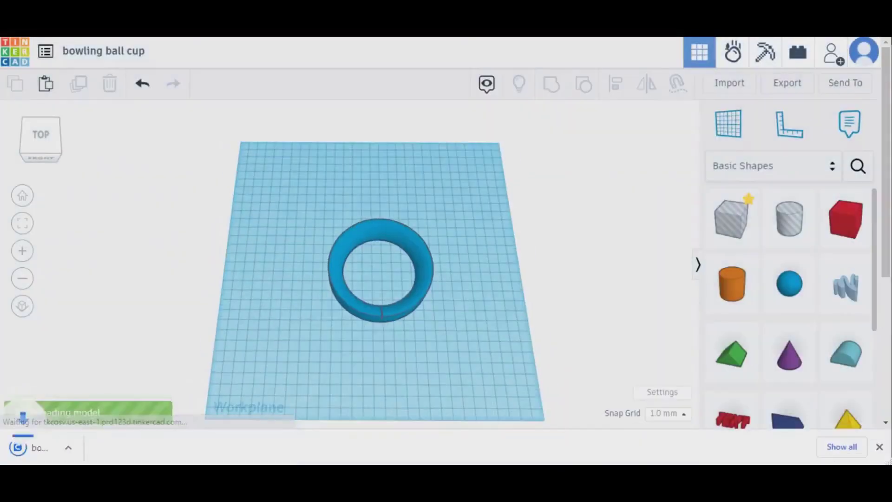
left_click(83, 447)
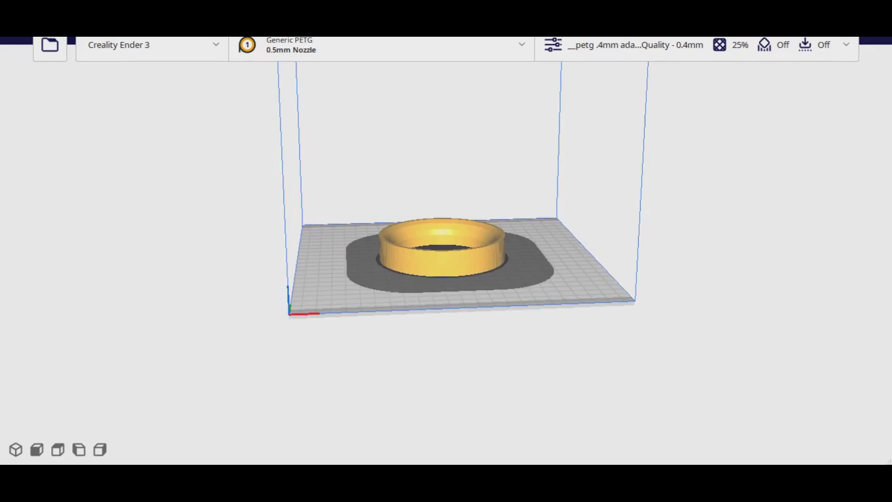
Slice the slit version of the ring and show its layer preview
right_click_drag(446, 260, 403, 236)
scroll(446, 251, "up", 8)
scroll(404, 236, "down", 4)
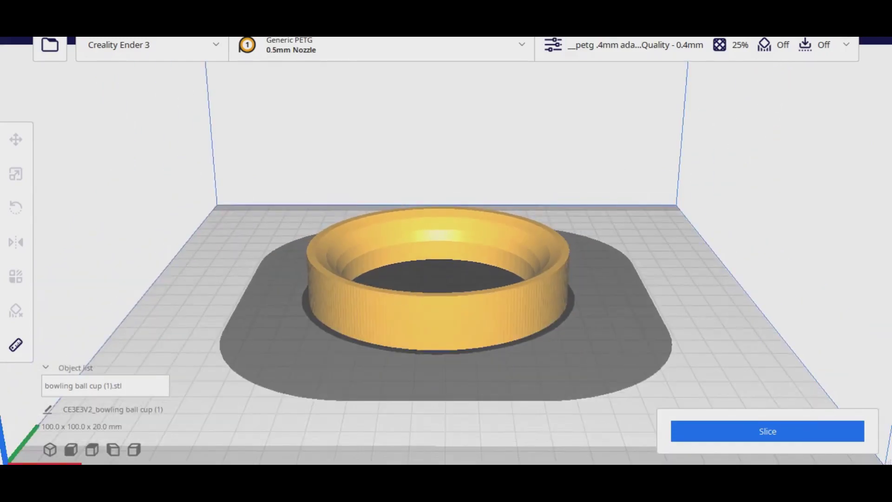
left_click(767, 432)
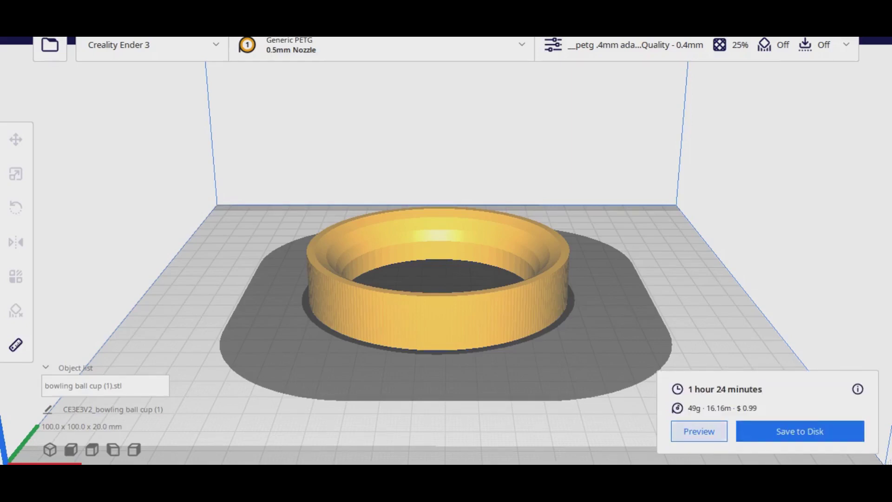
left_click(699, 431)
Examine the layer preview from several sides to check the seam position along the ring's slit
right_click_drag(558, 260, 557, 307)
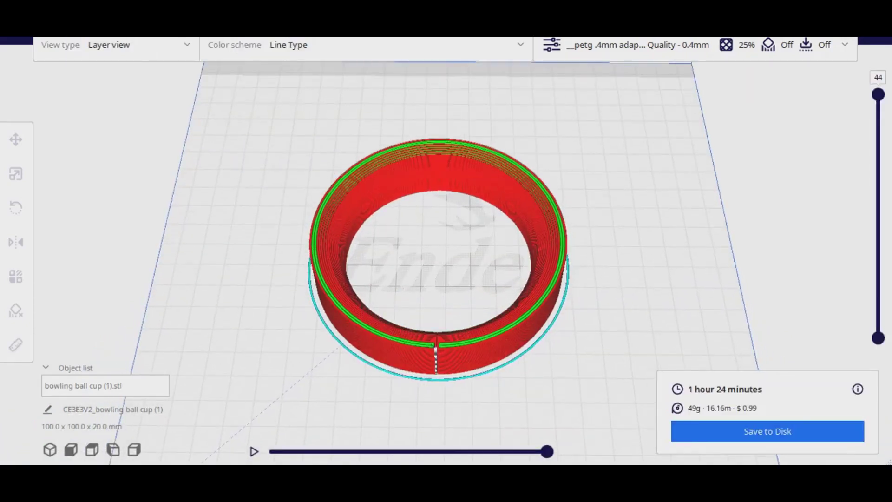
right_click_drag(400, 278, 771, 231)
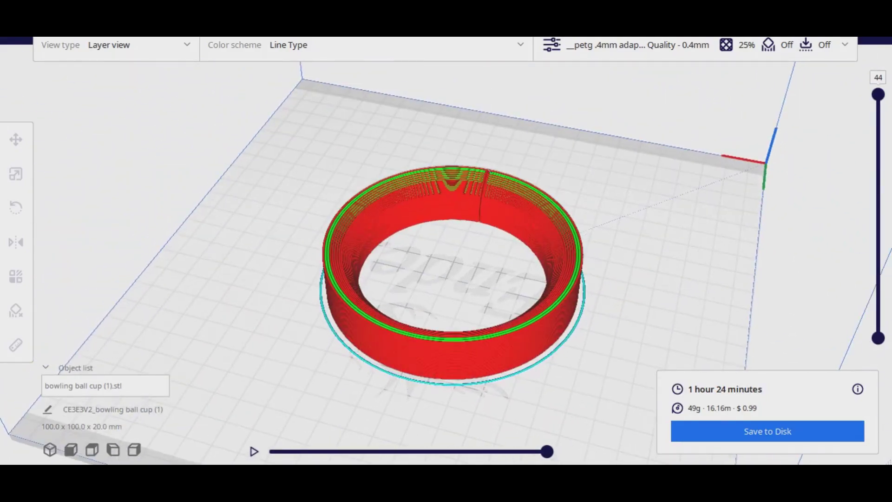
right_click_drag(771, 230, 358, 173)
scroll(442, 223, "up", 3)
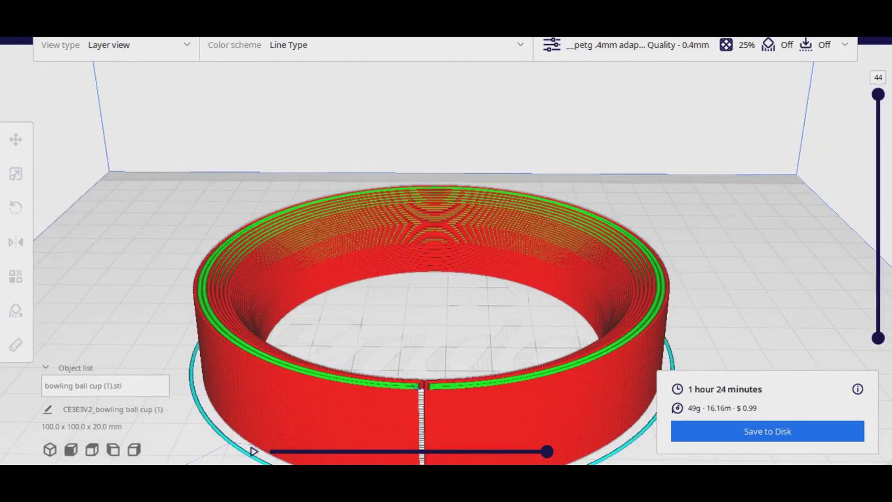
right_click_drag(441, 241, 447, 170)
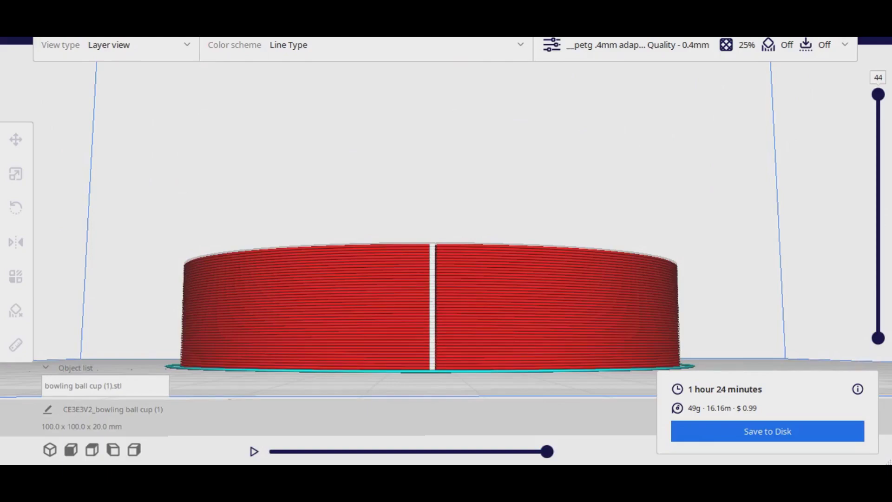
right_click_drag(448, 204, 445, 216)
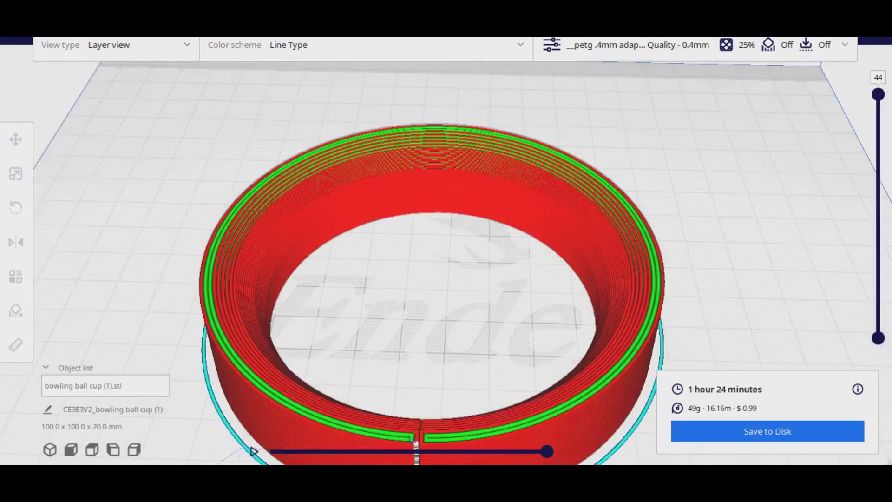
Lower the previewed layers from 44 to 4, viewing the ring from above, to examine the slit in each layer
right_click_drag(446, 241, 448, 291)
scroll(446, 251, "down", 3)
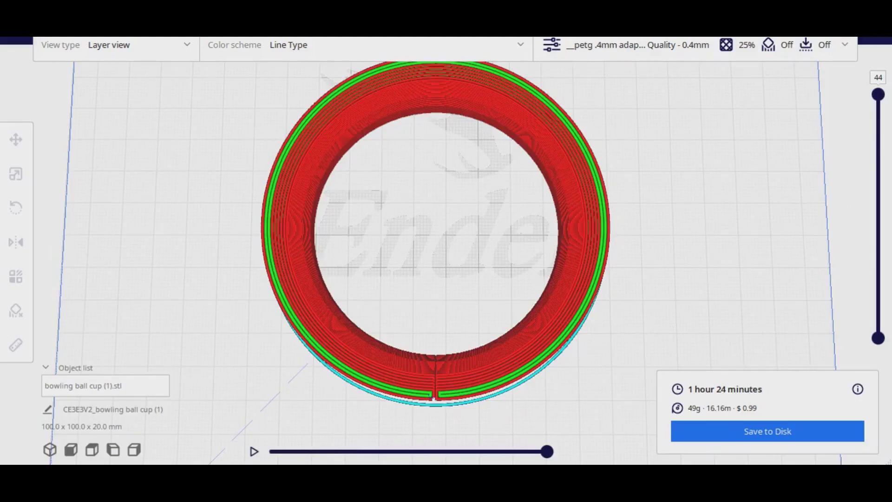
key("Down")
key("Down")
key("Down")
key("Down")
key("Down")
key("Down")
key("Down")
key("Down")
key("Down")
key("Down")
key("Down")
key("Down")
key("Down")
key("Down")
key("Down")
key("Down")
key("Down")
key("Down")
key("Down")
key("Down")
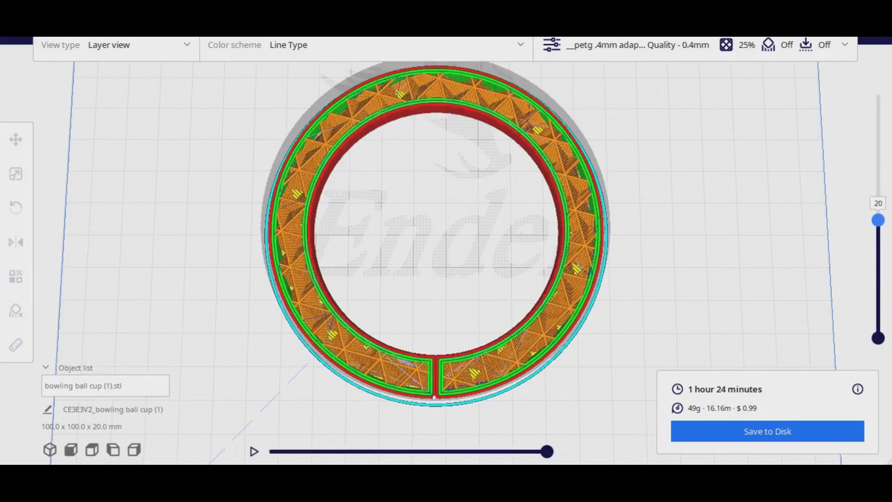
key("Down")
key("Down")
key("Down")
key("Down")
key("Down")
key("Down")
key("Down")
key("Down")
key("Down")
key("Down")
key("Down")
key("Down")
key("Down")
key("Down")
key("Down")
key("Down")
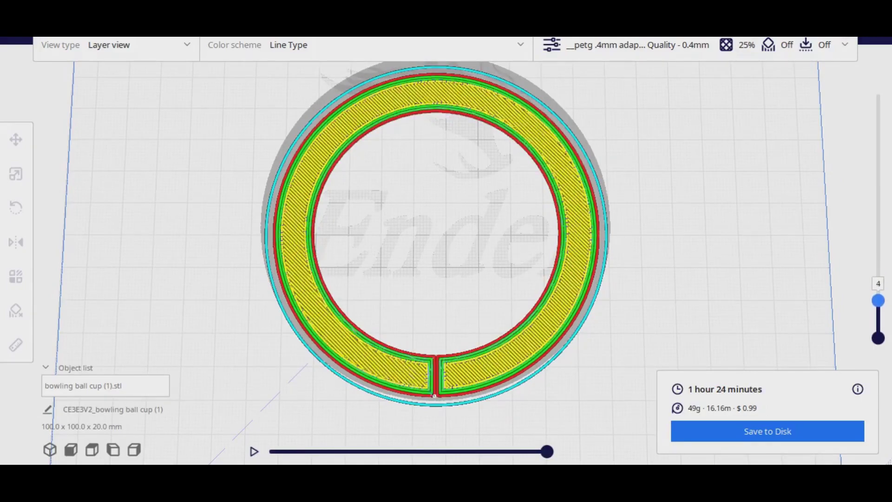
Raise the previewed layers back to layer 44 to check the slit up to the ring's rim
key("Up")
key("Up")
key("Up")
key("Up")
key("Up")
key("Up")
key("Up")
key("Up")
key("Up")
key("Up")
key("Up")
key("Up")
key("Up")
key("Up")
key("Up")
key("Up")
key("Up")
key("Up")
key("Up")
key("Up")
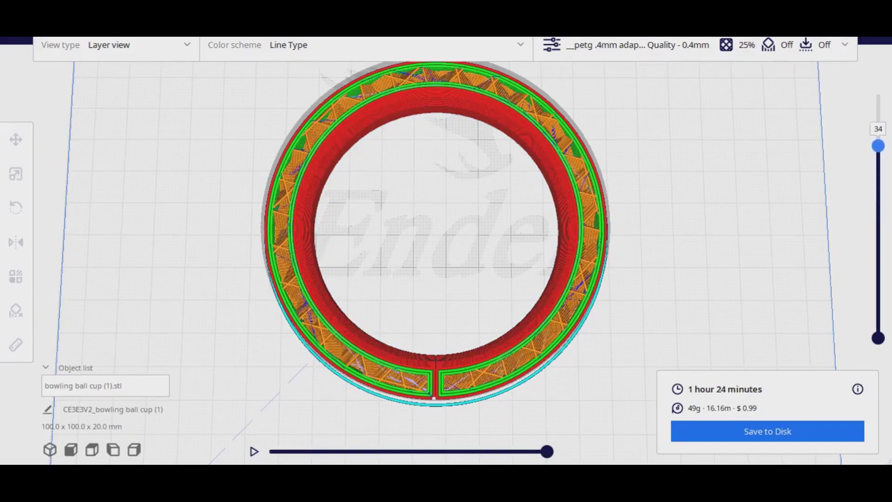
key("Up")
key("Up")
key("Up")
key("Up")
key("Up")
key("Up")
key("Up")
key("Up")
key("Up")
key("Up")
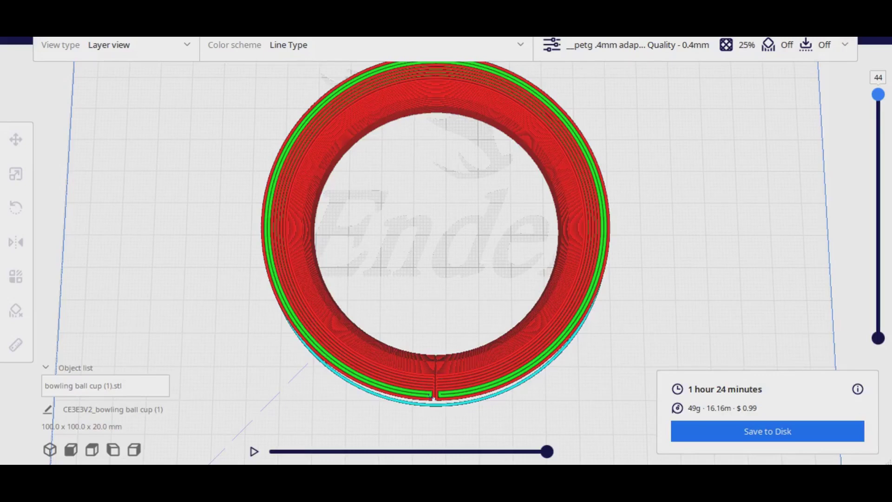
Step back along the print path of layer 44 to examine how the walls run at the slit
key("Left")
key("Left")
key("Left")
key("Left")
key("Left")
key("Left")
key("Left")
key("Left")
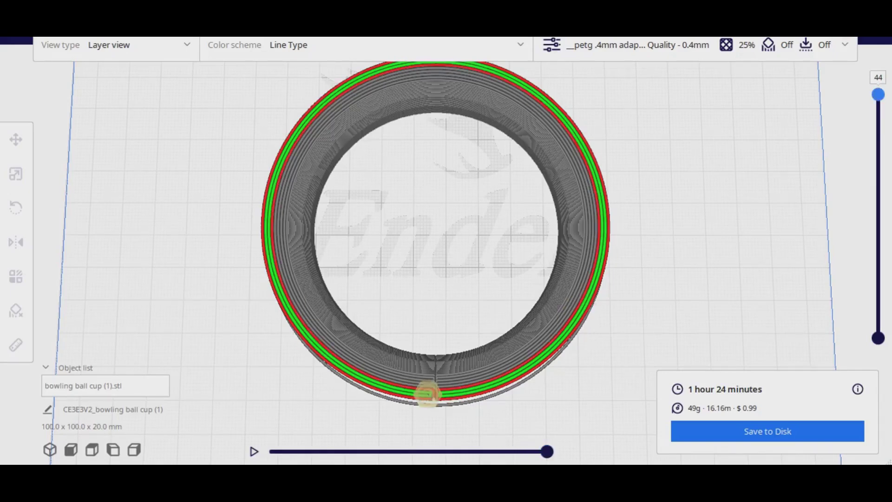
Lower the previewed layers to layer 9 in an angled view to inspect the seam at the slit on the outer wall
right_click_drag(427, 394, 425, 384)
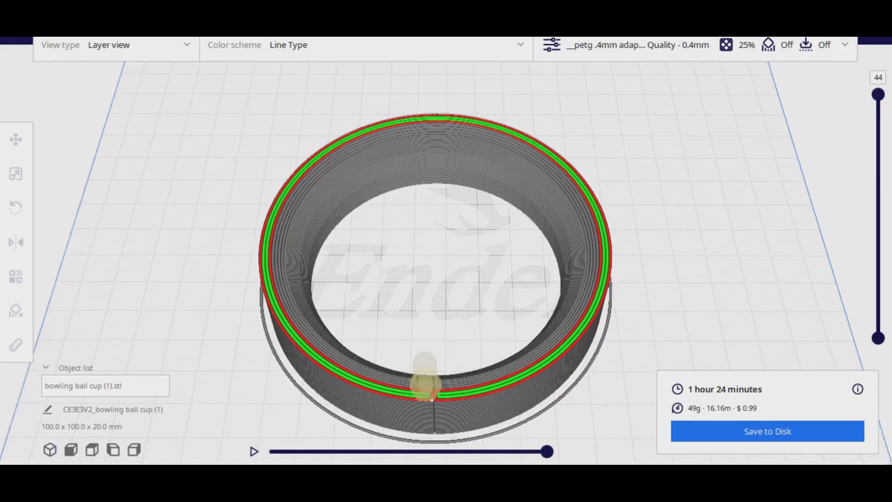
key("Down")
key("Down")
key("Down")
key("Down")
key("Down")
key("Down")
key("Down")
key("Down")
key("Down")
key("Down")
key("Down")
key("Down")
key("Down")
key("Down")
key("Down")
key("Down")
key("Down")
key("Down")
key("Down")
key("Down")
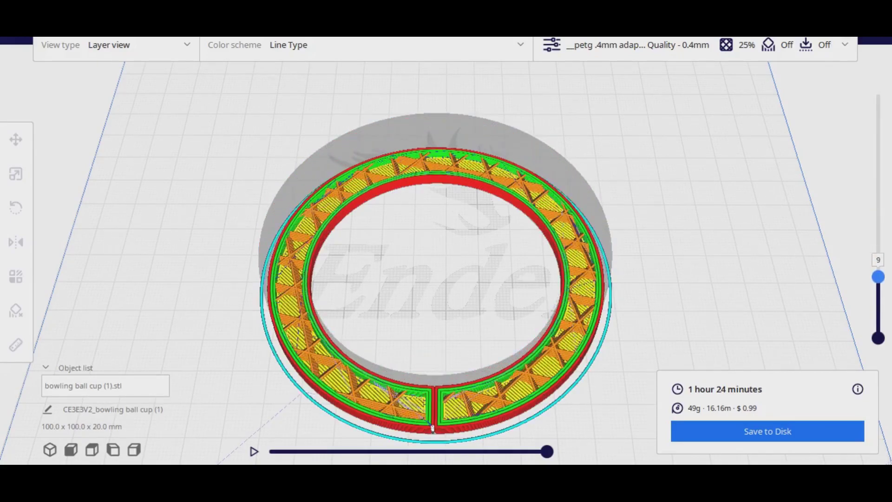
Restore the preview to layer 44 and examine the seam along the slit from the front and from above
key("Up")
key("Up")
key("Up")
key("Up")
key("Up")
key("Up")
key("Up")
key("Up")
key("Up")
key("Up")
key("Up")
key("Up")
key("Up")
key("Up")
key("Up")
key("Up")
key("Up")
key("Up")
key("Up")
key("Up")
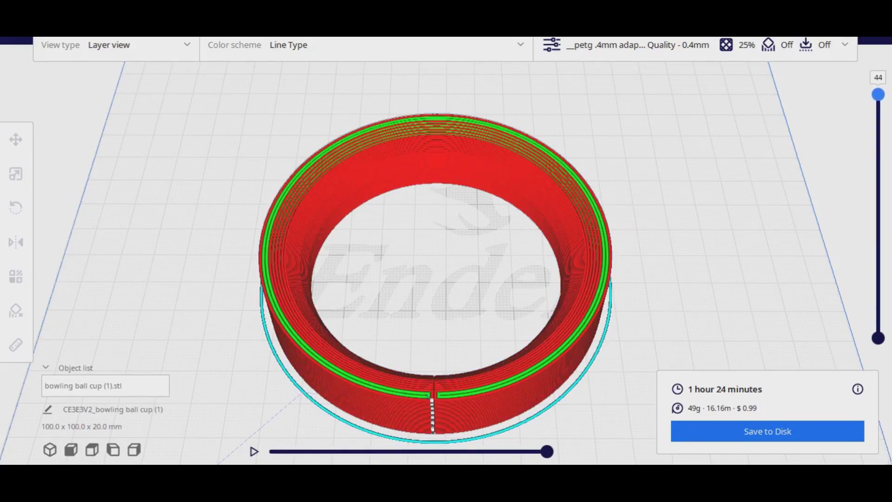
right_click_drag(432, 427, 436, 399)
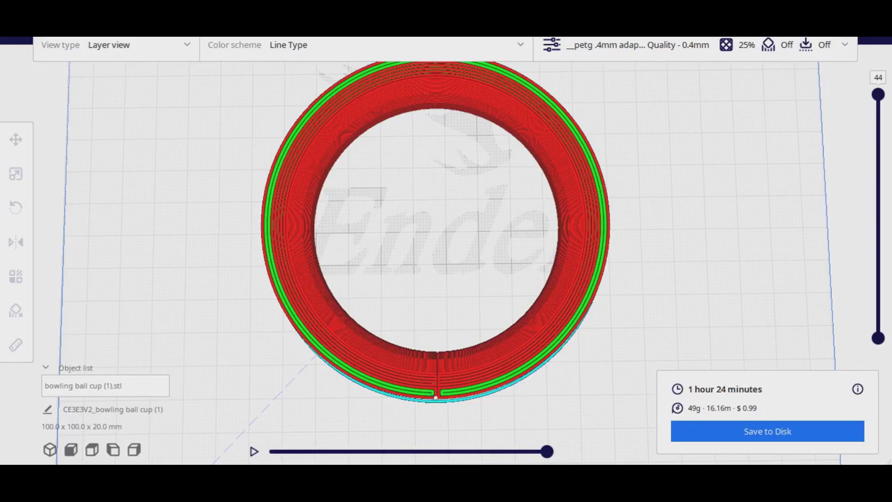